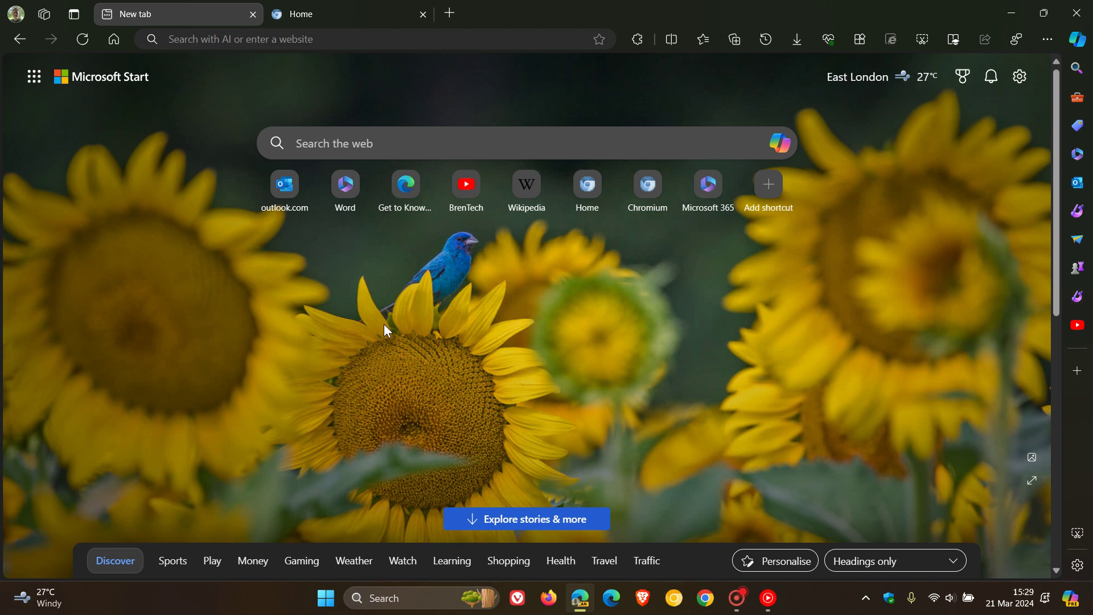
Step: From the profile flyout, open Settings > Appearance and scroll down to the Super Drag and Drop options
{"action": "left_click", "coordinate": [16, 14]}
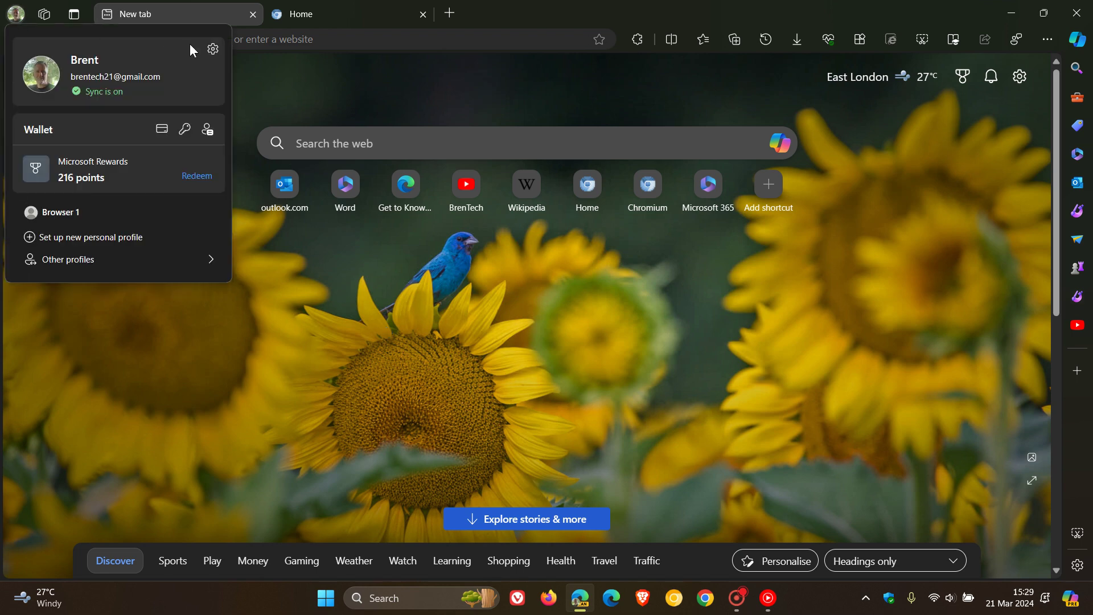
{"action": "left_click", "coordinate": [213, 49]}
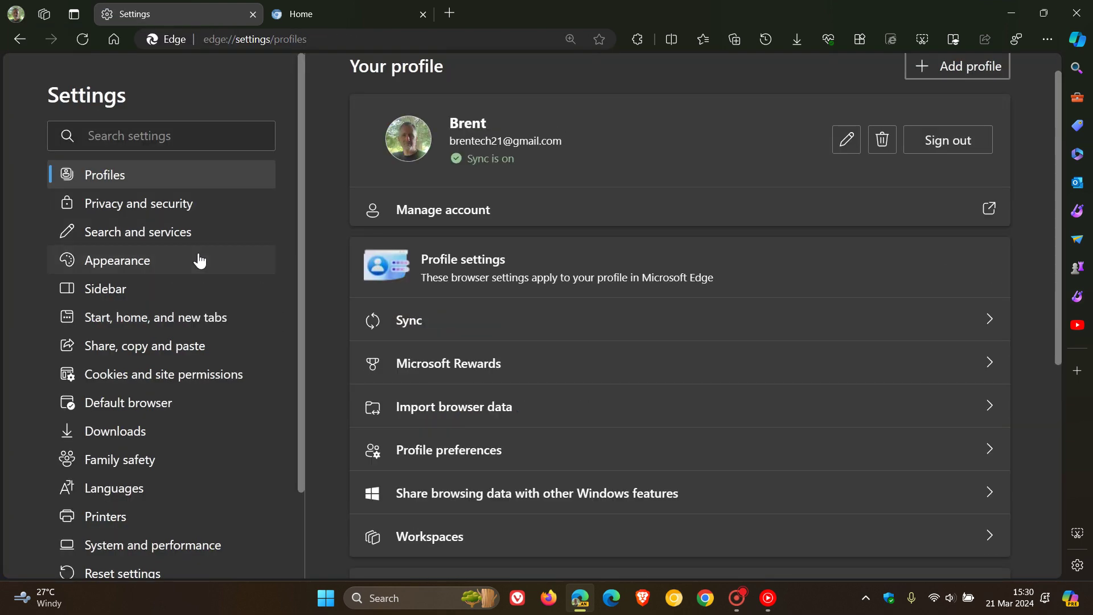
{"action": "left_click", "coordinate": [199, 260]}
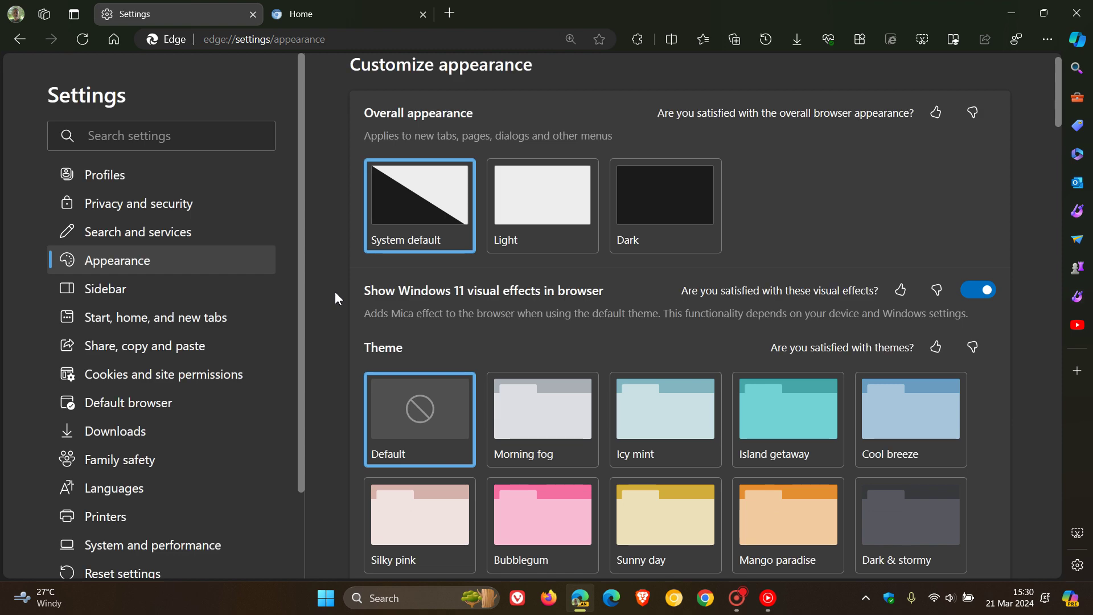
{"action": "scroll", "coordinate": [335, 293], "scroll_direction": "down", "scroll_amount": 14}
{"action": "scroll", "coordinate": [336, 294], "scroll_direction": "down", "scroll_amount": 15}
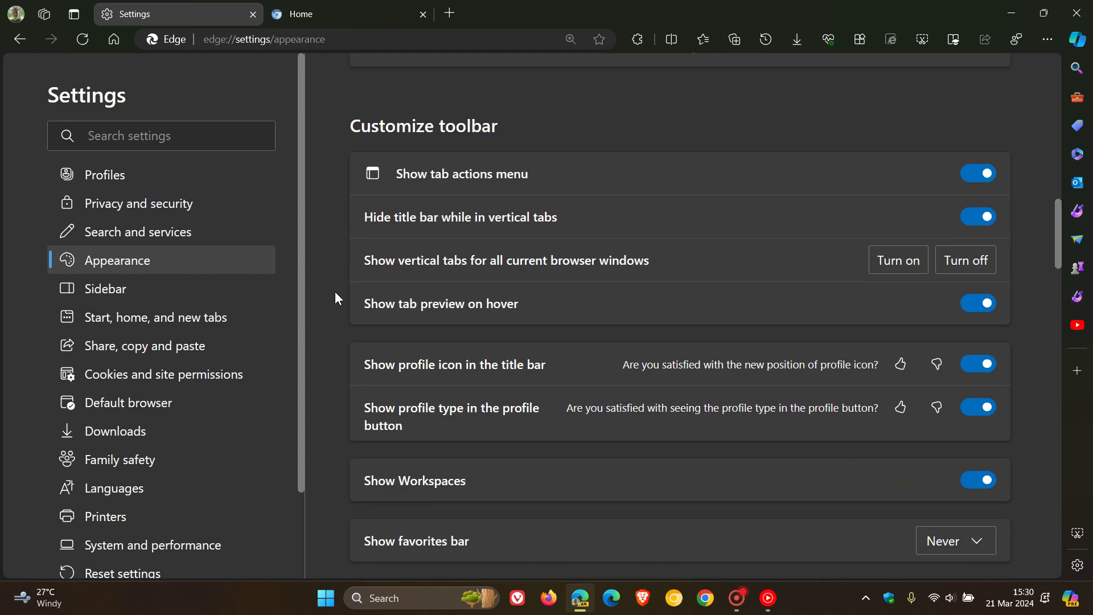
{"action": "scroll", "coordinate": [335, 292], "scroll_direction": "down", "scroll_amount": 16}
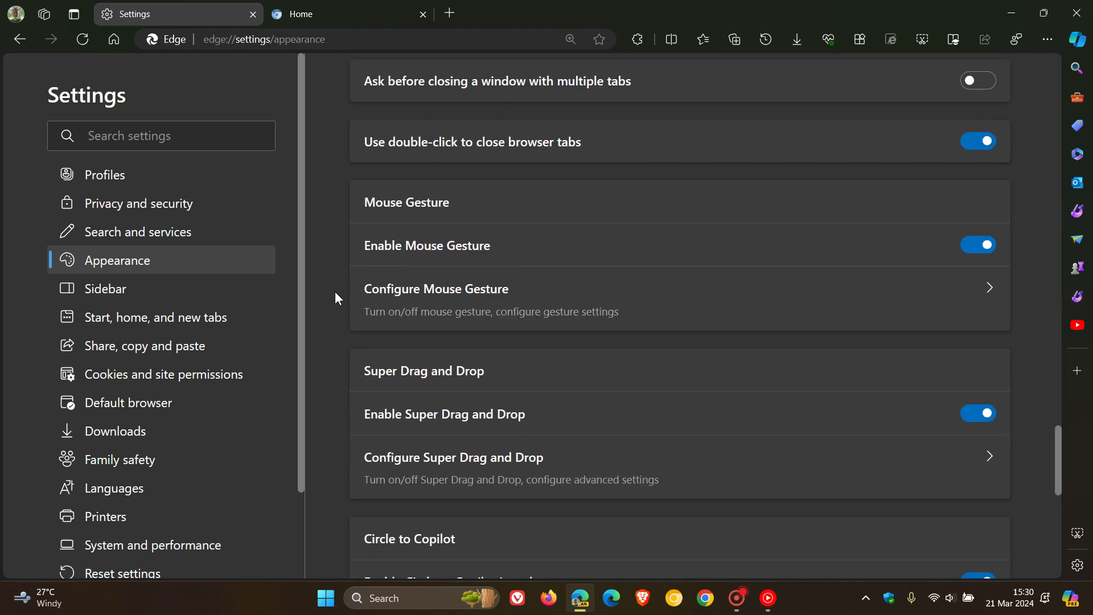
{"action": "scroll", "coordinate": [338, 297], "scroll_direction": "down", "scroll_amount": 2}
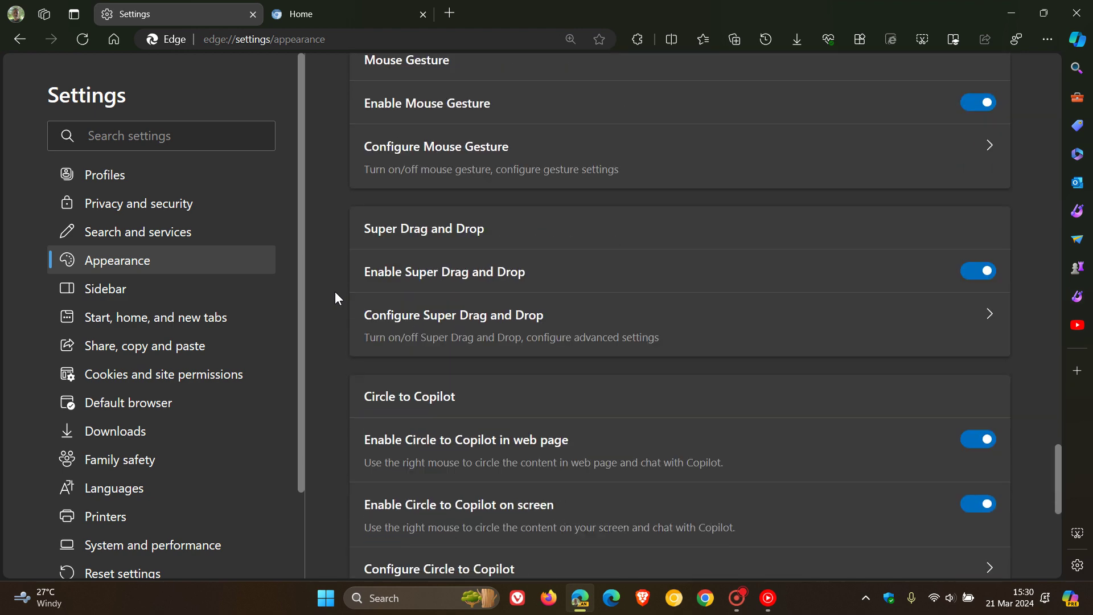
Step: In Configure Super Drag and Drop, set Open mode to Open in background tab
{"action": "left_click", "coordinate": [694, 336]}
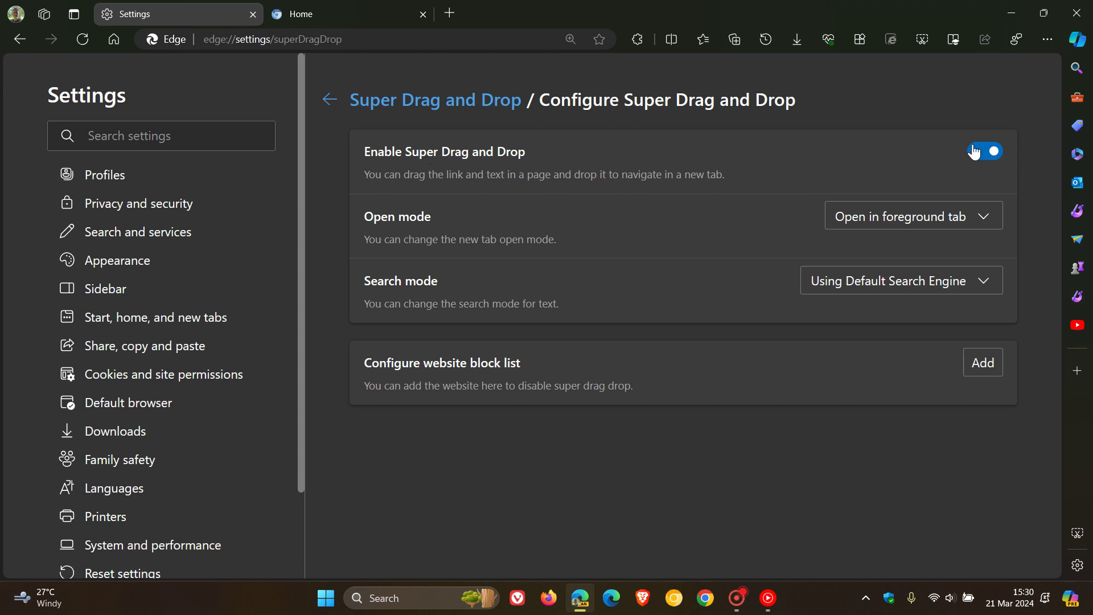
{"action": "left_click", "coordinate": [890, 230]}
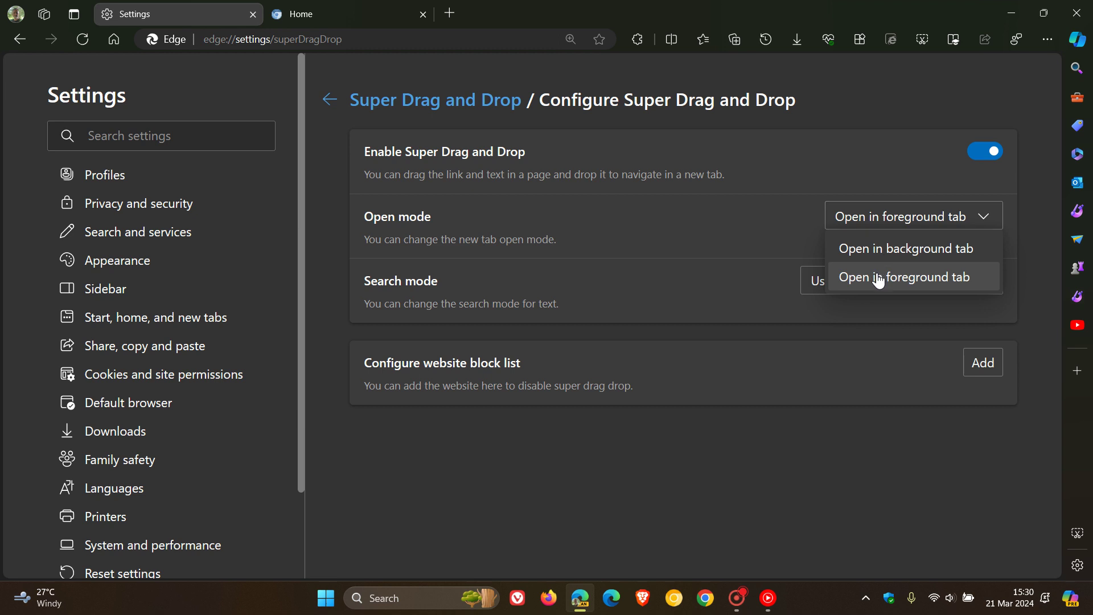
{"action": "left_click", "coordinate": [877, 250]}
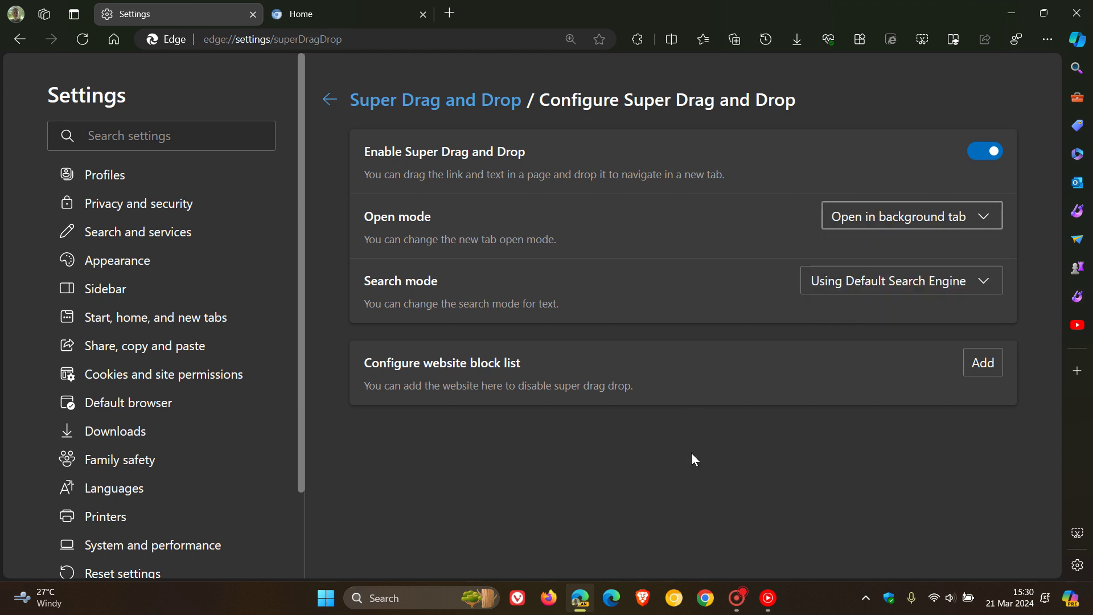
Step: Drag the Chromium link on The Chromium Projects page into a background tab, then view it
{"action": "left_click", "coordinate": [312, 12]}
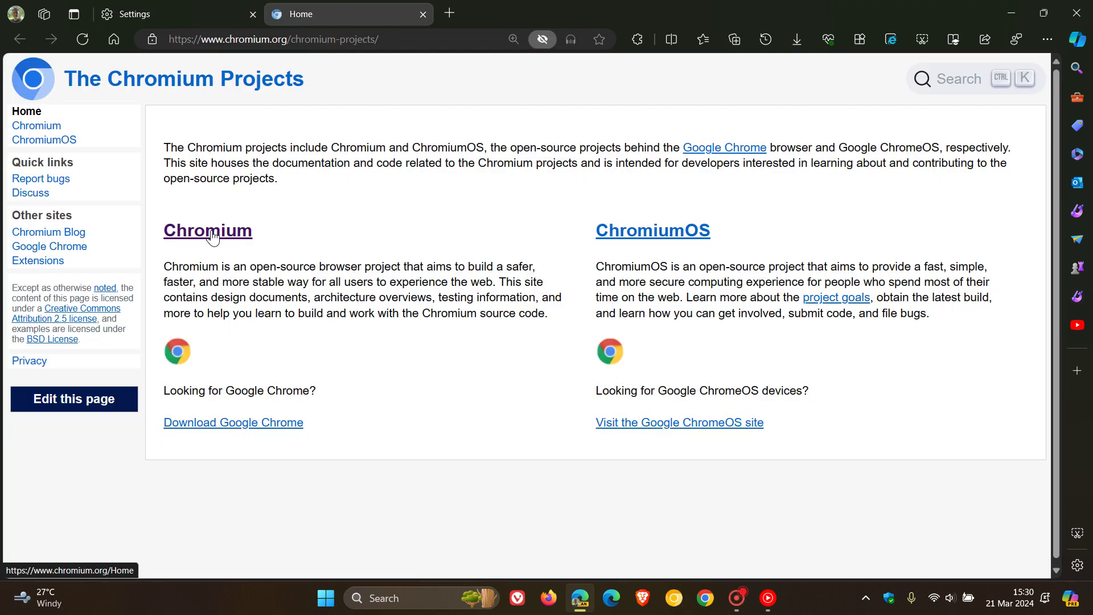
{"action": "left_click_drag", "start_coordinate": [211, 232], "coordinate": [232, 223]}
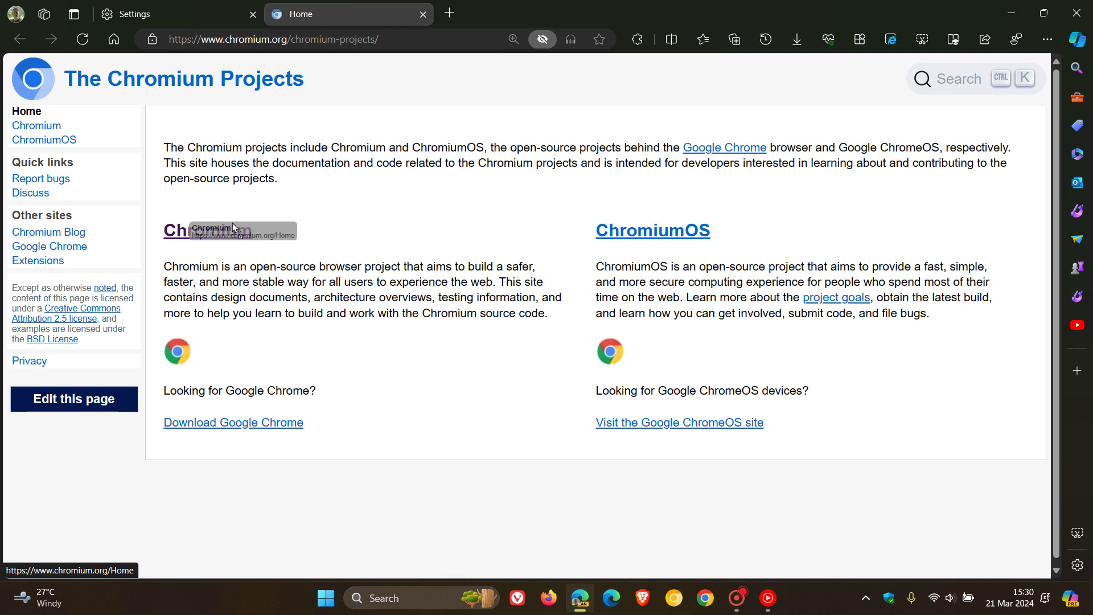
{"action": "left_click_drag", "start_coordinate": [232, 223], "coordinate": [233, 224]}
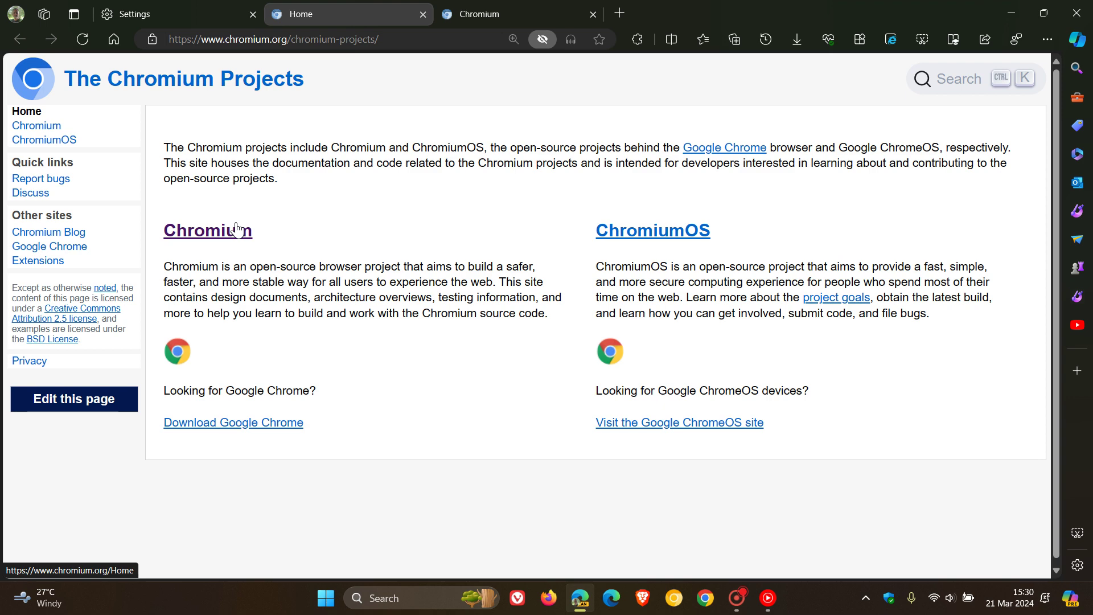
{"action": "left_click", "coordinate": [549, 9]}
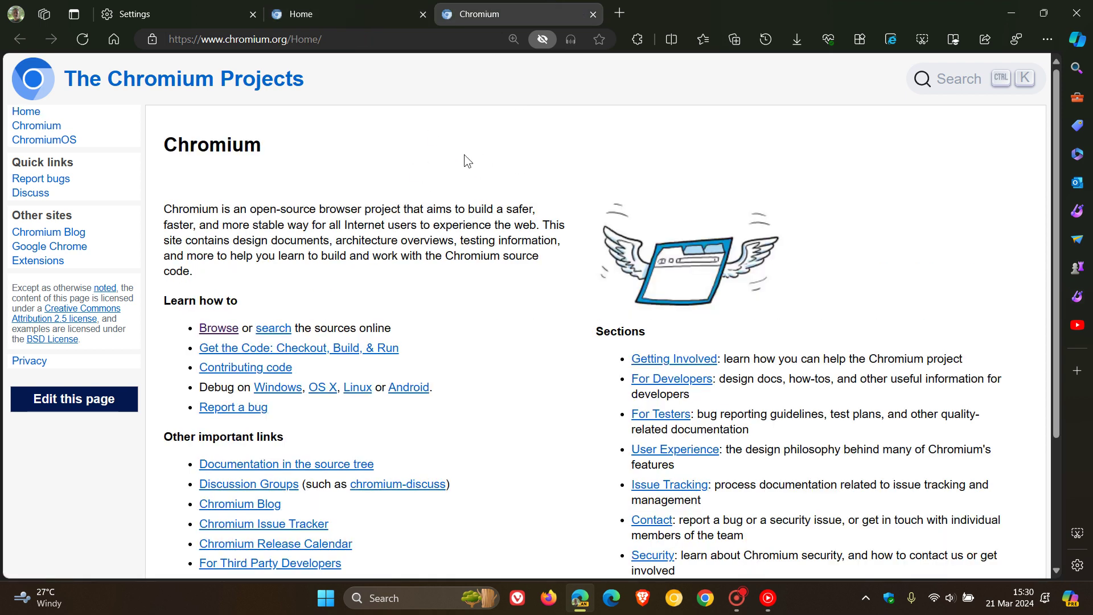
Step: Change the Super Drag and Drop Open mode to Open in foreground tab
{"action": "left_click", "coordinate": [174, 11]}
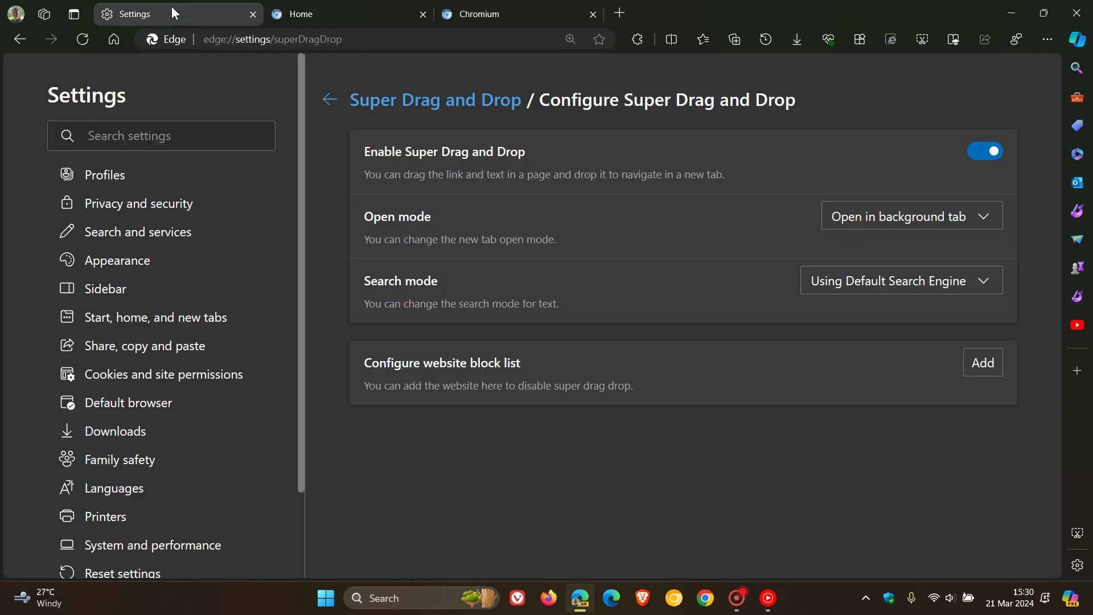
{"action": "left_click", "coordinate": [913, 217]}
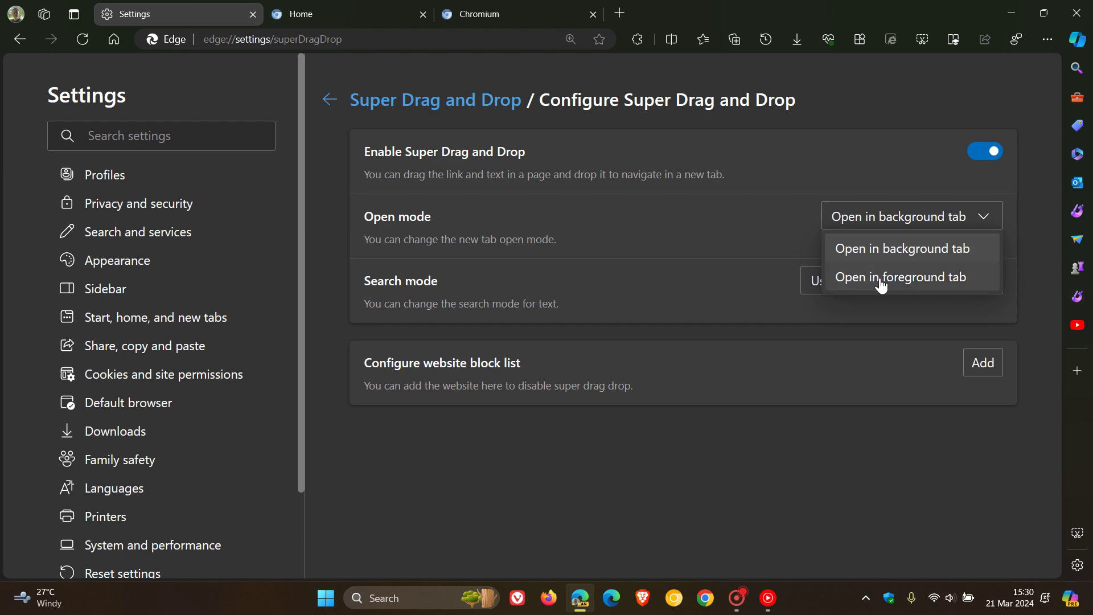
{"action": "left_click", "coordinate": [881, 277]}
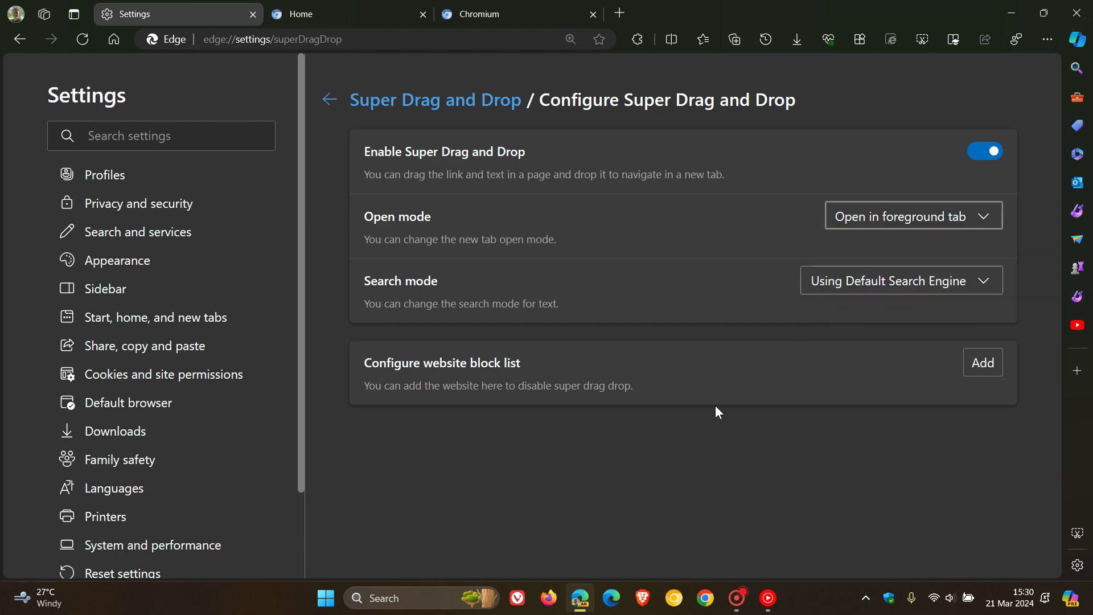
Step: Close the test Chromium tab and reopen the Chromium link from The Chromium Projects page
{"action": "left_click", "coordinate": [592, 14]}
{"action": "left_click", "coordinate": [365, 8]}
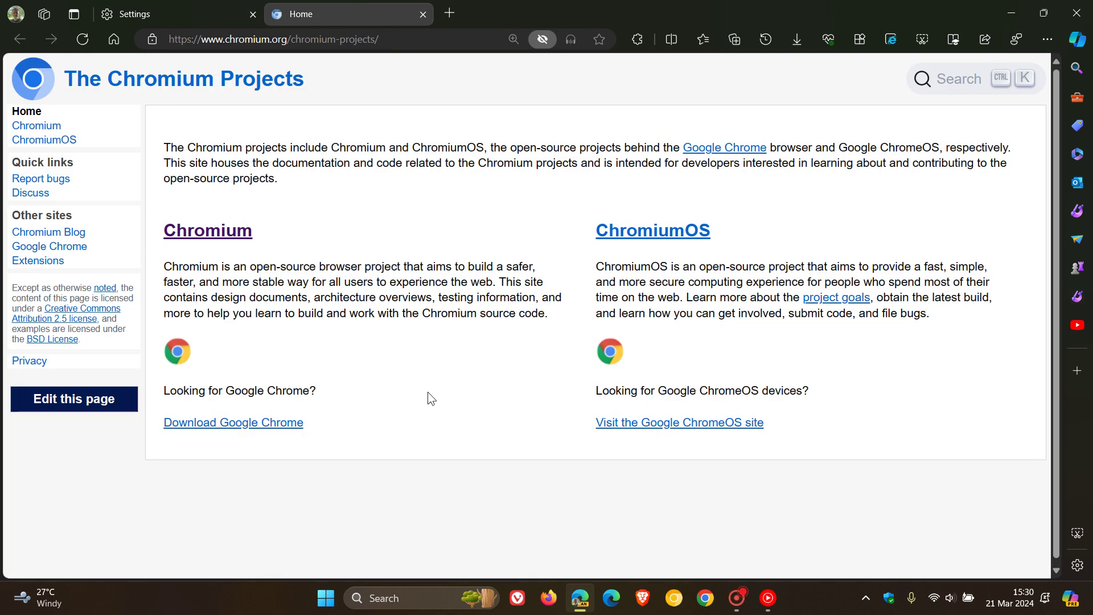
{"action": "middle_click", "coordinate": [227, 230]}
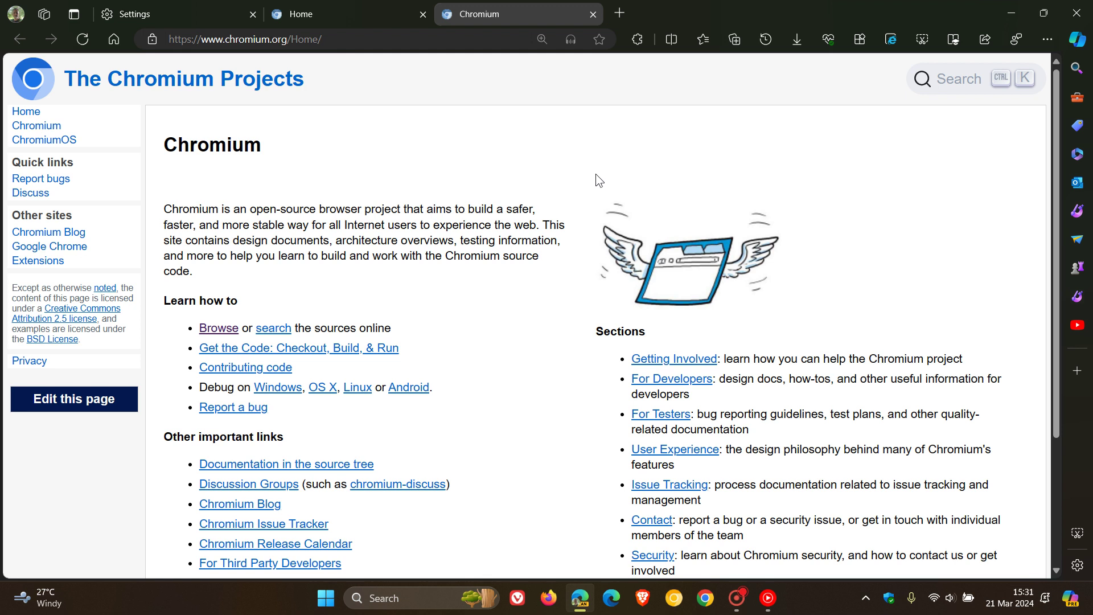
Step: Visit The Chromium Projects page, then return to the Configure Super Drag and Drop settings
{"action": "left_click", "coordinate": [339, 12]}
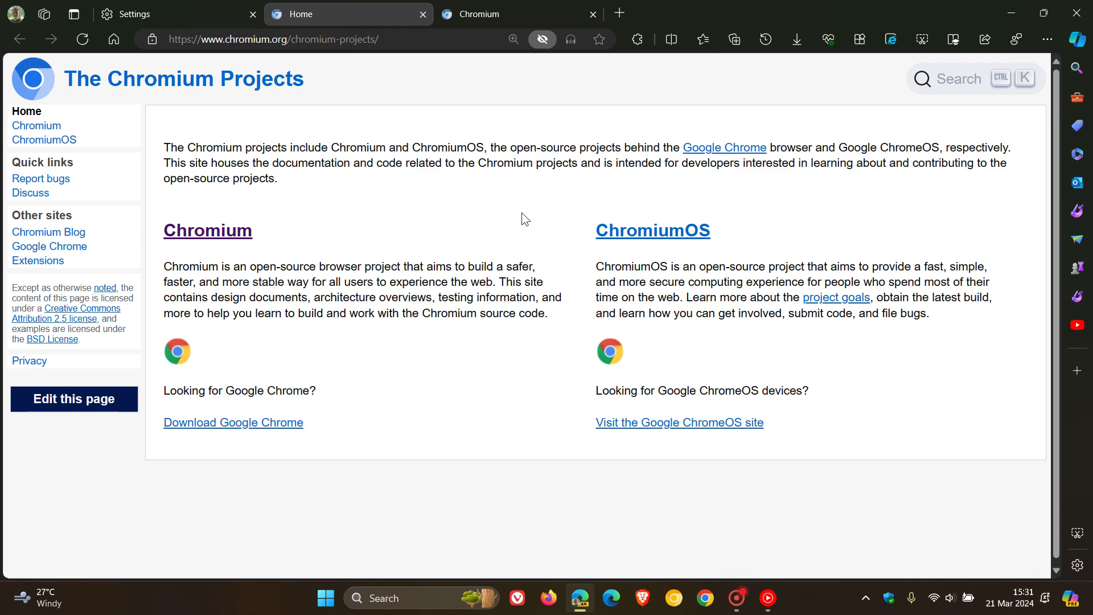
{"action": "left_click", "coordinate": [152, 15]}
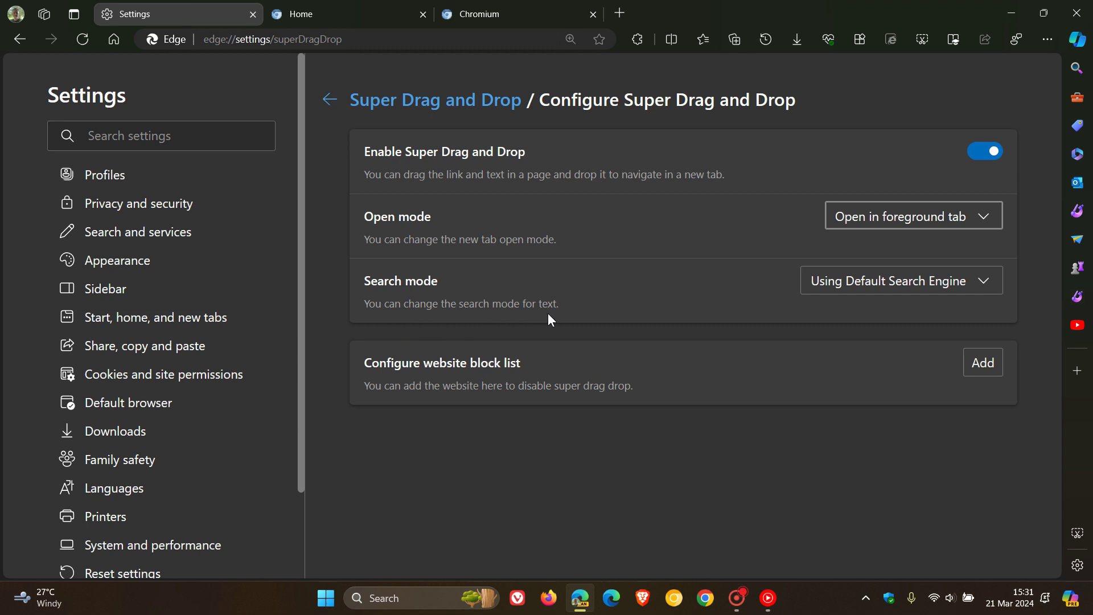
Step: Set Search mode to Always Using Bing Search, close the Chromium tab, and return to the Home tab
{"action": "left_click", "coordinate": [893, 286]}
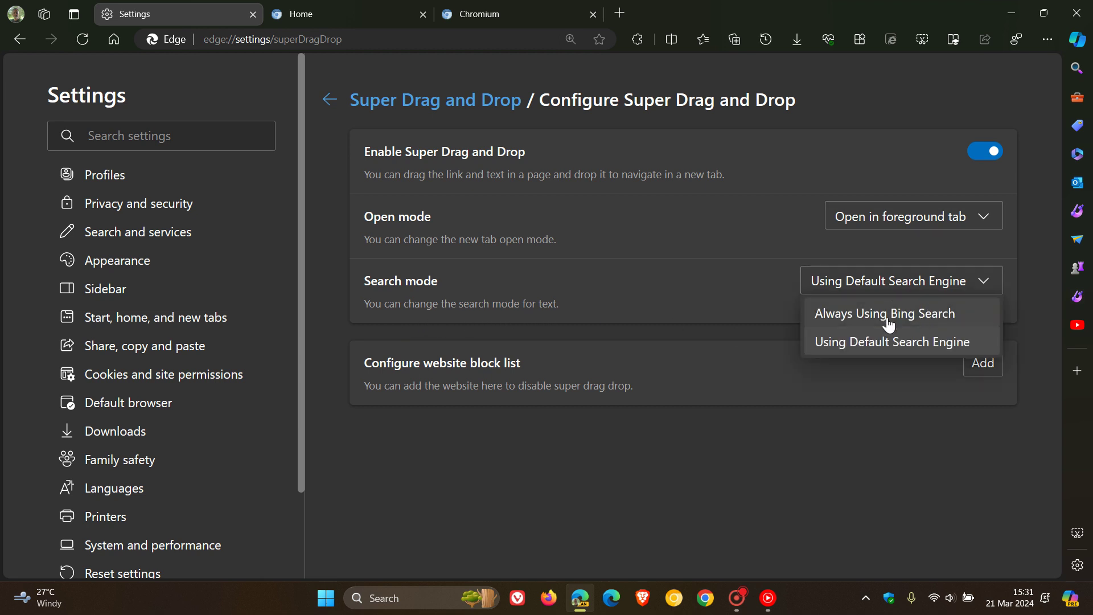
{"action": "left_click", "coordinate": [881, 319]}
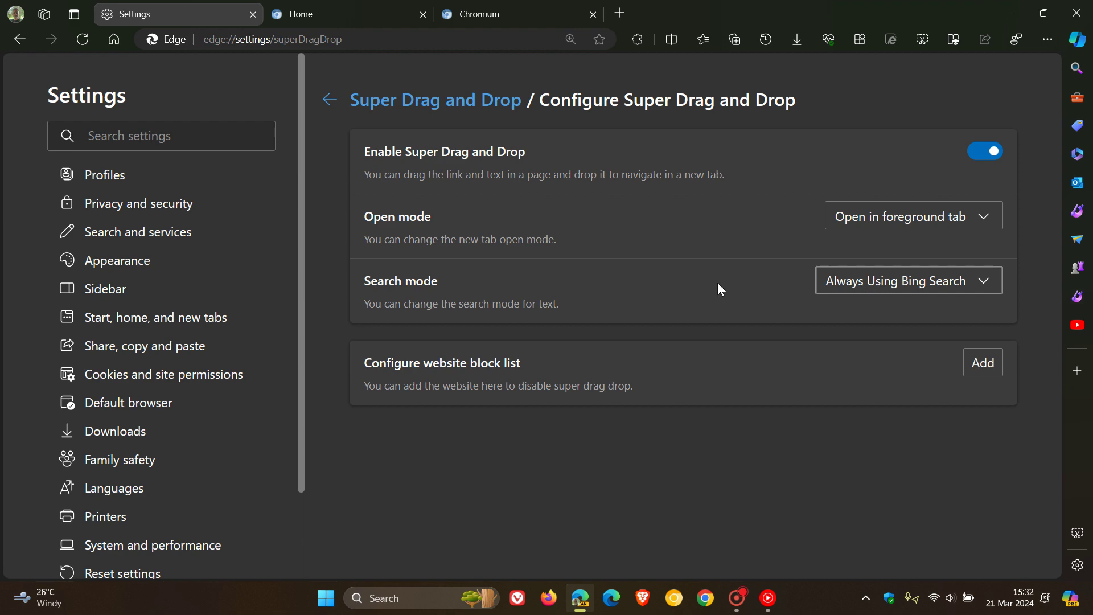
{"action": "left_click", "coordinate": [593, 14]}
{"action": "left_click", "coordinate": [362, 14]}
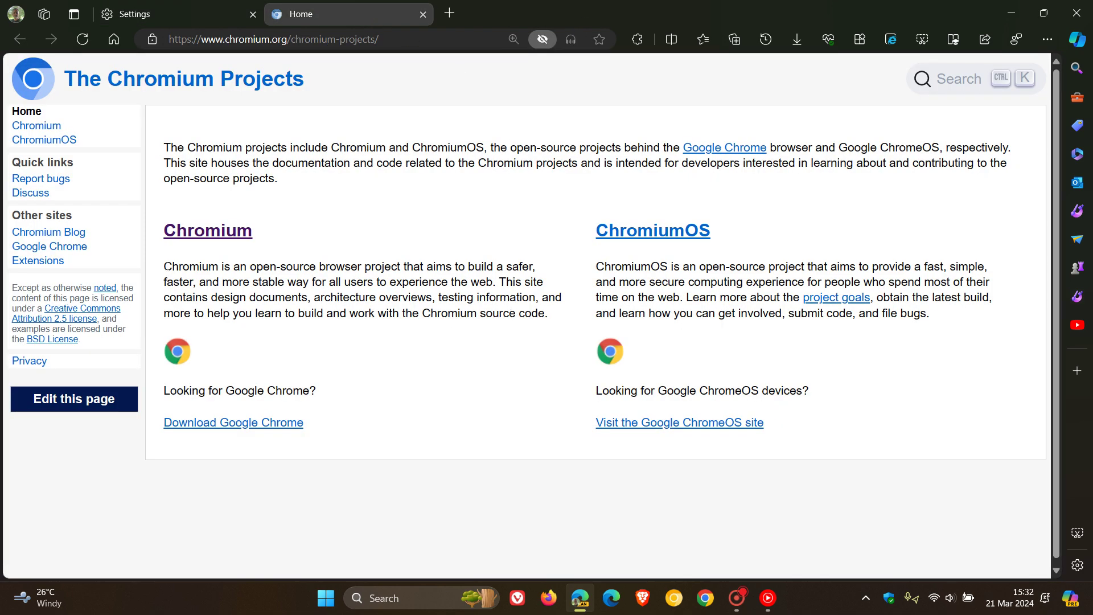
Step: Select the word Chromium and drag it onto the page to open a Bing search tab
{"action": "key", "text": "shift+Right"}
{"action": "key", "text": "shift+Right"}
{"action": "key", "text": "shift+Right"}
{"action": "key", "text": "shift+Right"}
{"action": "key", "text": "shift+Right"}
{"action": "key", "text": "shift+Right"}
{"action": "key", "text": "shift+Right"}
{"action": "key", "text": "shift+Right"}
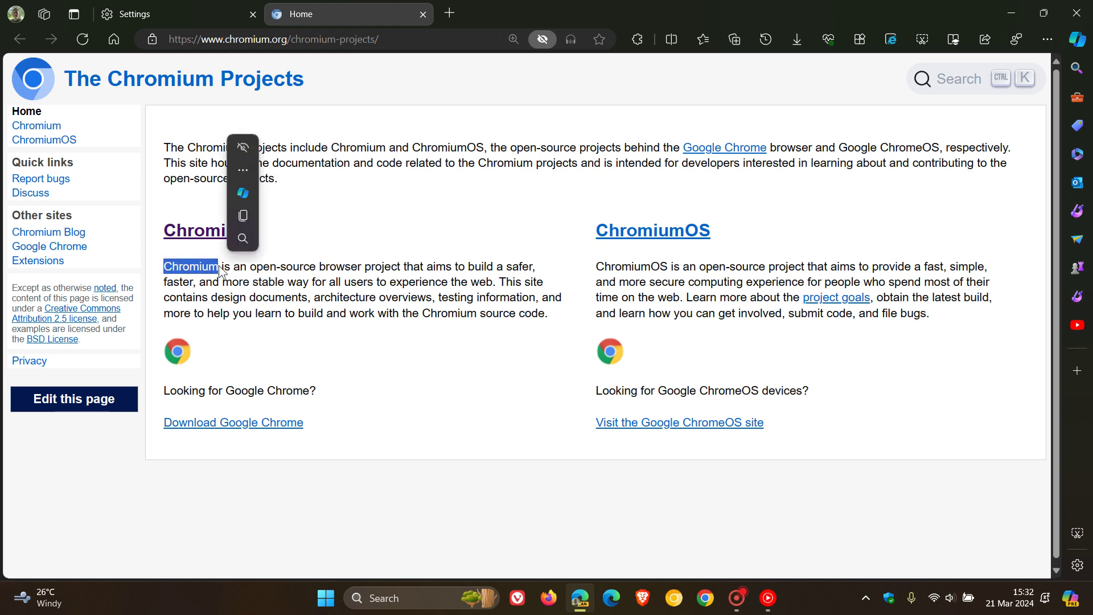
{"action": "left_click", "coordinate": [310, 234]}
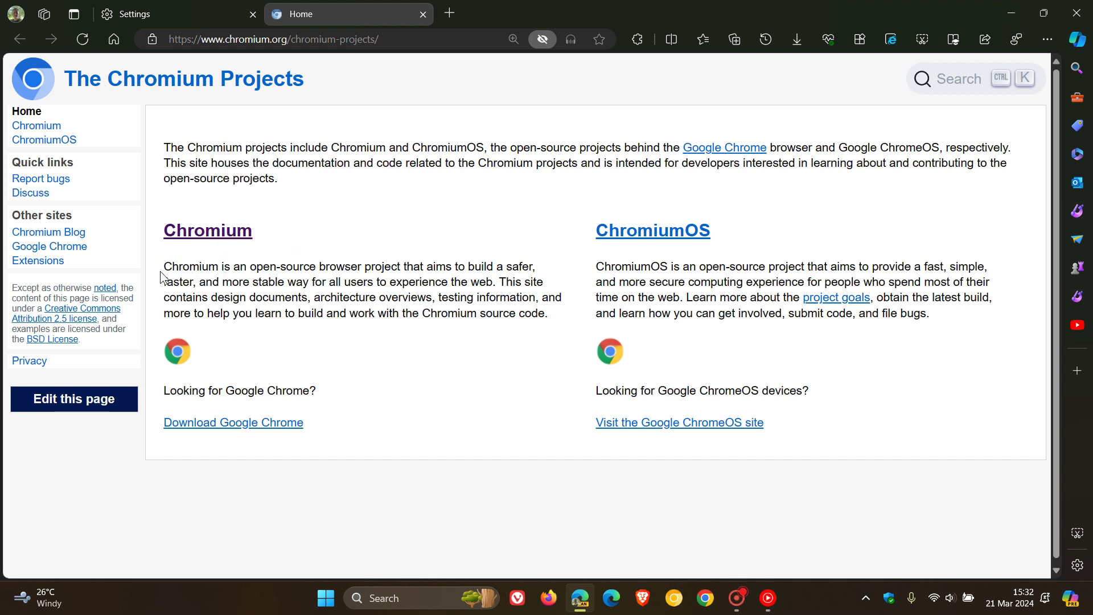
{"action": "key", "text": "shift+Right"}
{"action": "key", "text": "shift+Right"}
{"action": "key", "text": "shift+Right"}
{"action": "key", "text": "shift+Right"}
{"action": "key", "text": "shift+Right"}
{"action": "key", "text": "shift+Right"}
{"action": "key", "text": "shift+Right"}
{"action": "key", "text": "shift+Right"}
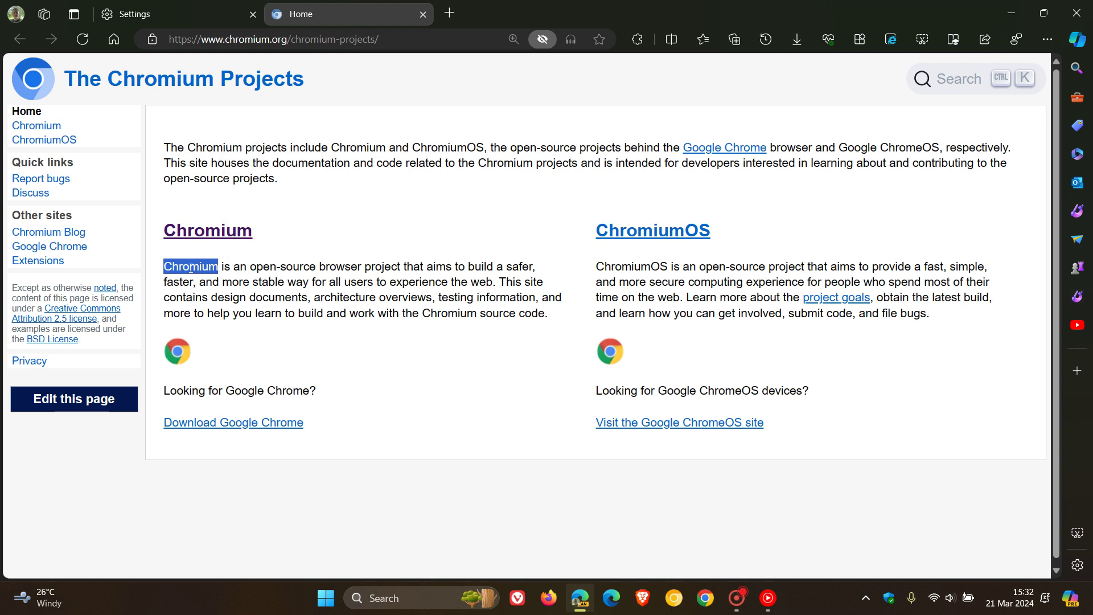
{"action": "left_click_drag", "start_coordinate": [191, 268], "coordinate": [224, 269]}
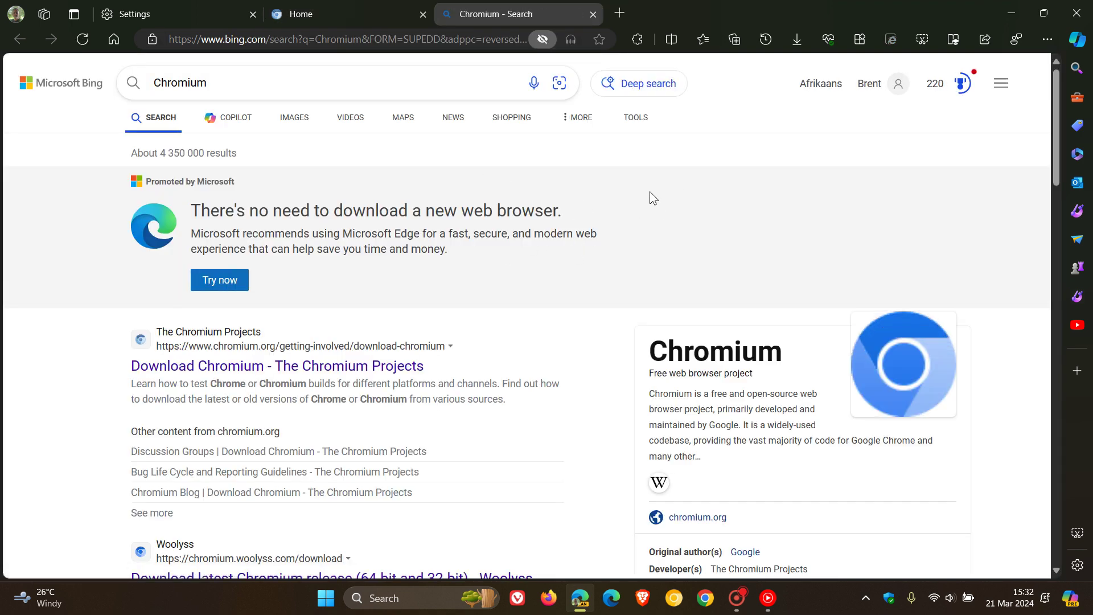
{"action": "left_click", "coordinate": [175, 15]}
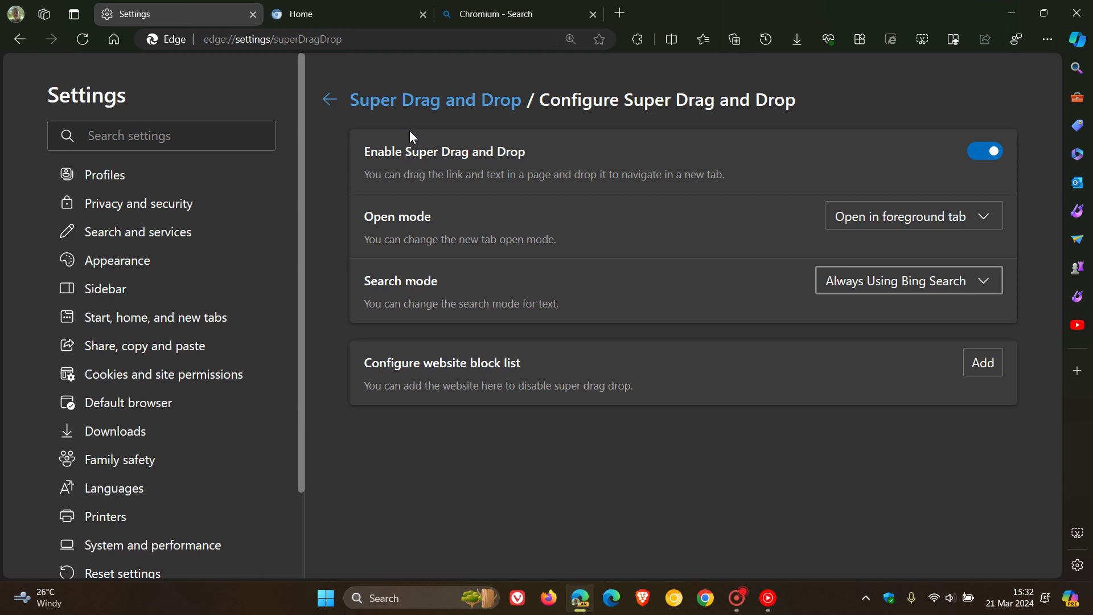
Step: Switch Search mode to Using Default Search Engine, close the Bing search tab, and return Home
{"action": "left_click", "coordinate": [898, 293]}
{"action": "left_click", "coordinate": [867, 351]}
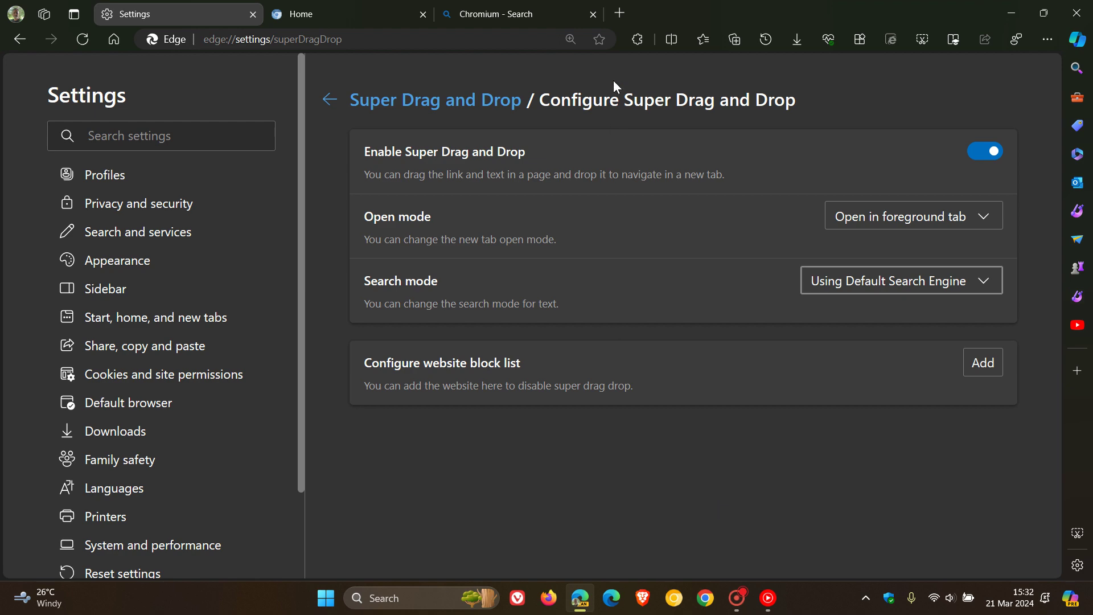
{"action": "left_click", "coordinate": [591, 14]}
{"action": "left_click", "coordinate": [352, 16]}
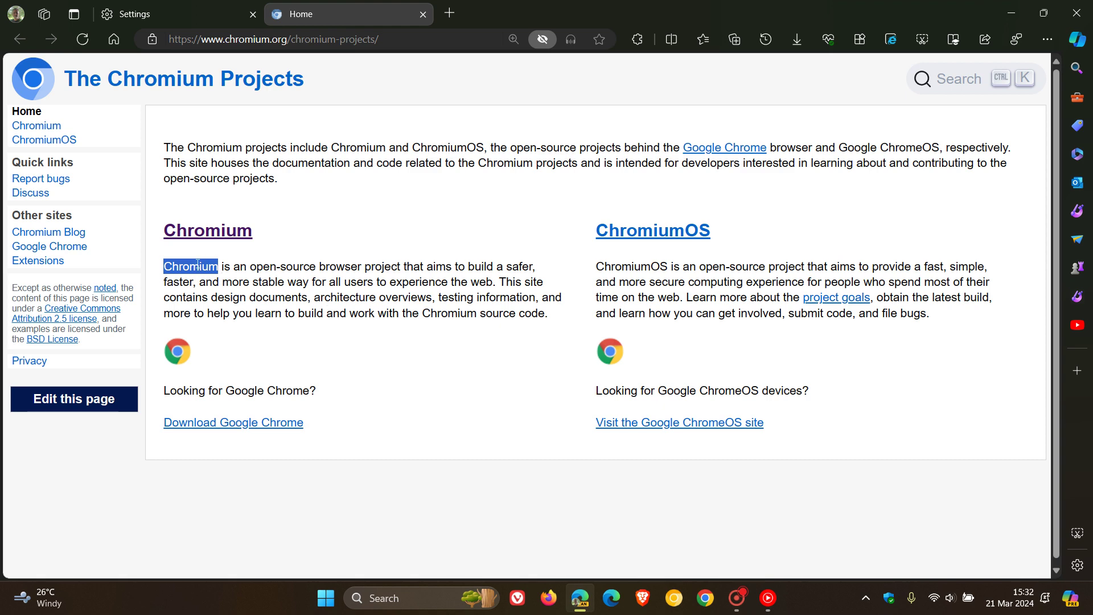
Step: Drag the selected word Chromium to open a Google search for it in a new tab
{"action": "left_click_drag", "start_coordinate": [197, 264], "coordinate": [229, 263]}
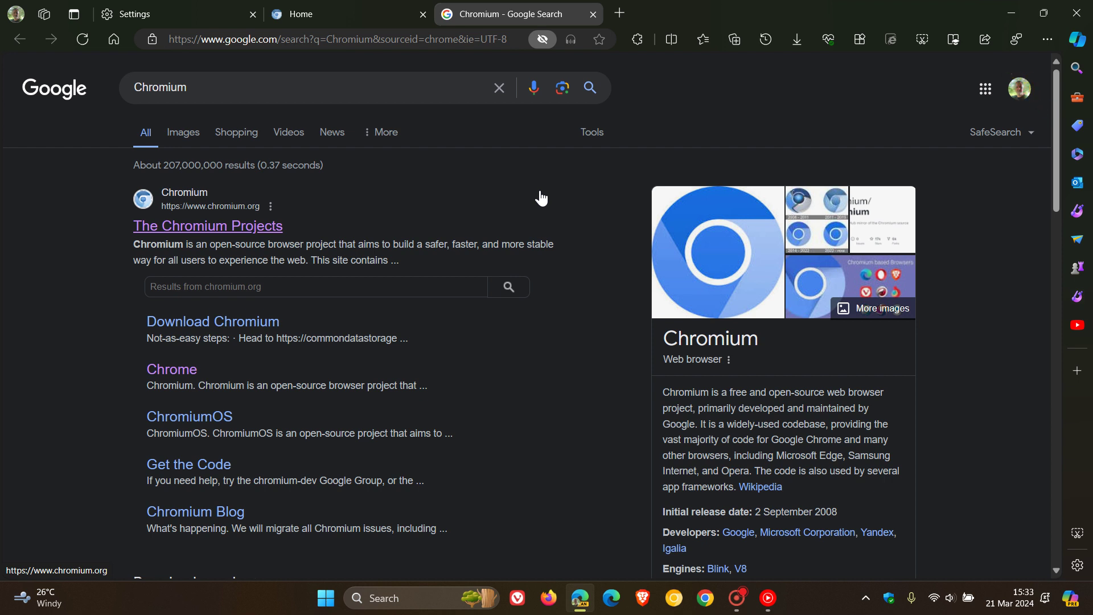
Step: Turn off Enable Super Drag and Drop, then drag the Chromium heading link onto the tab bar
{"action": "left_click", "coordinate": [188, 13]}
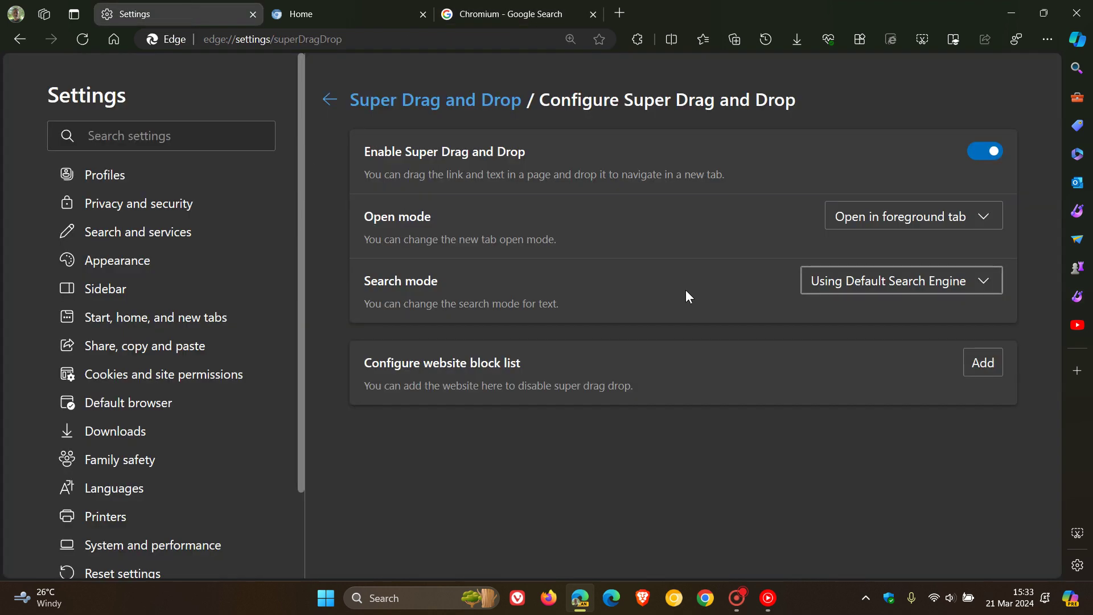
{"action": "left_click", "coordinate": [976, 162]}
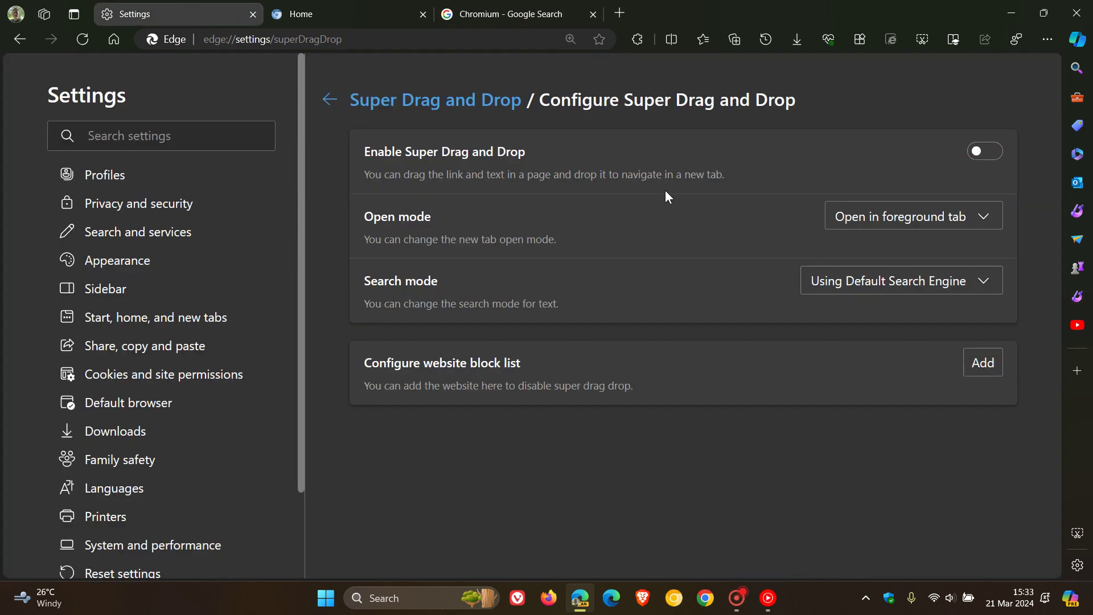
{"action": "left_click", "coordinate": [358, 16]}
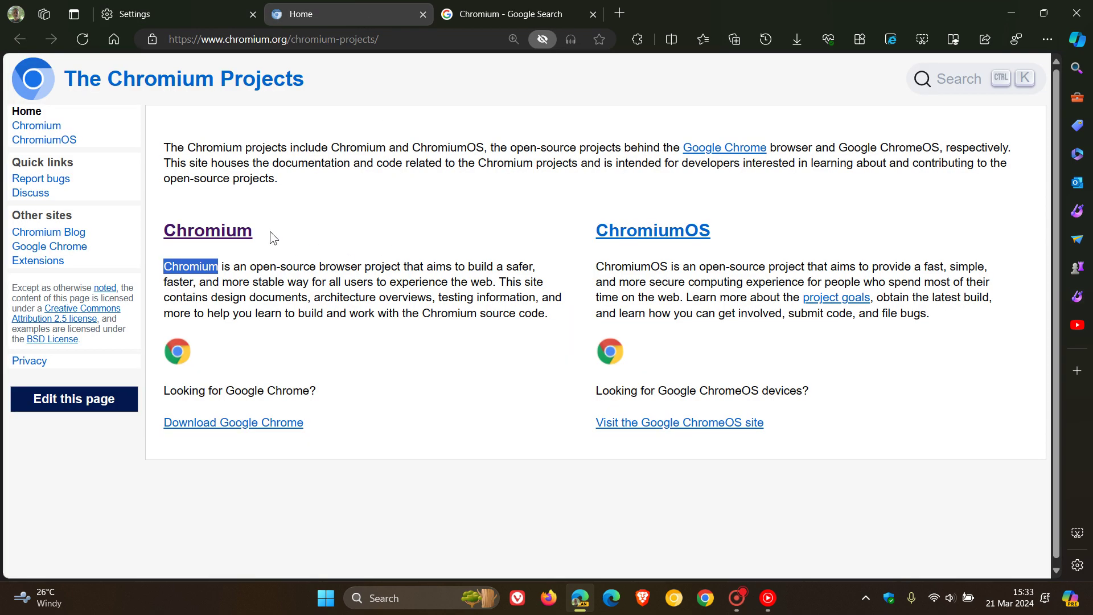
{"action": "left_click", "coordinate": [305, 234]}
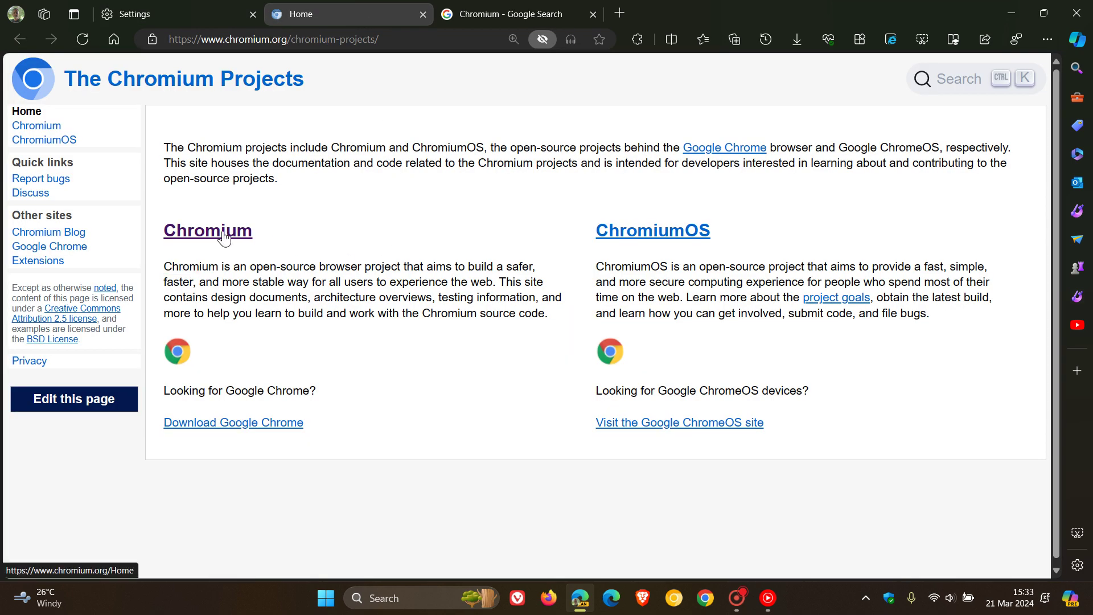
{"action": "left_click_drag", "start_coordinate": [224, 237], "coordinate": [663, 15]}
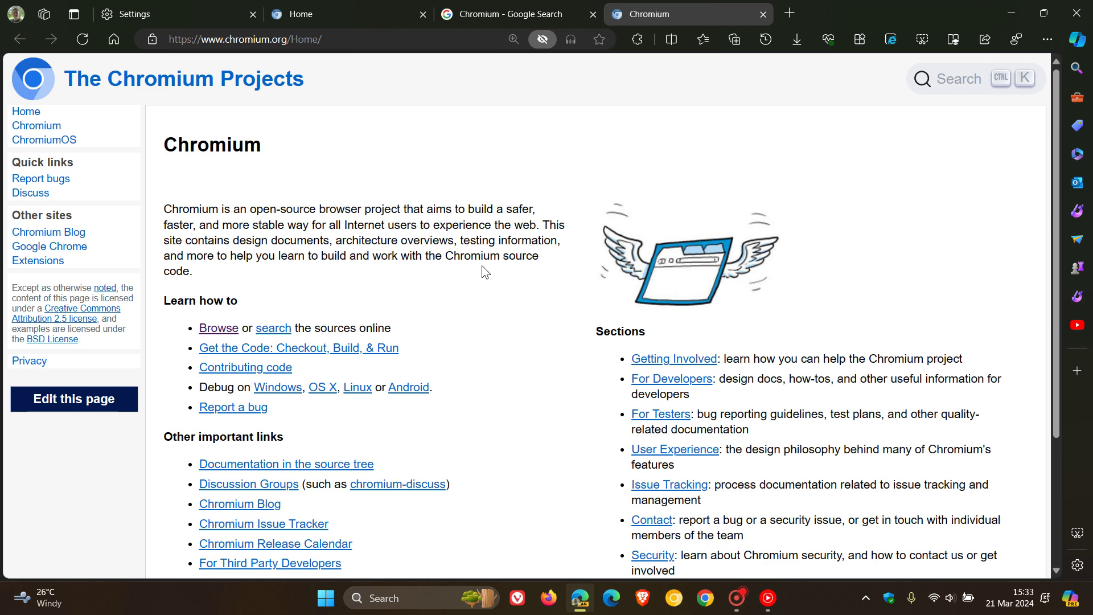
Step: Turn Super Drag and Drop back on, leaving search mode on Using Default Search Engine
{"action": "left_click", "coordinate": [178, 13]}
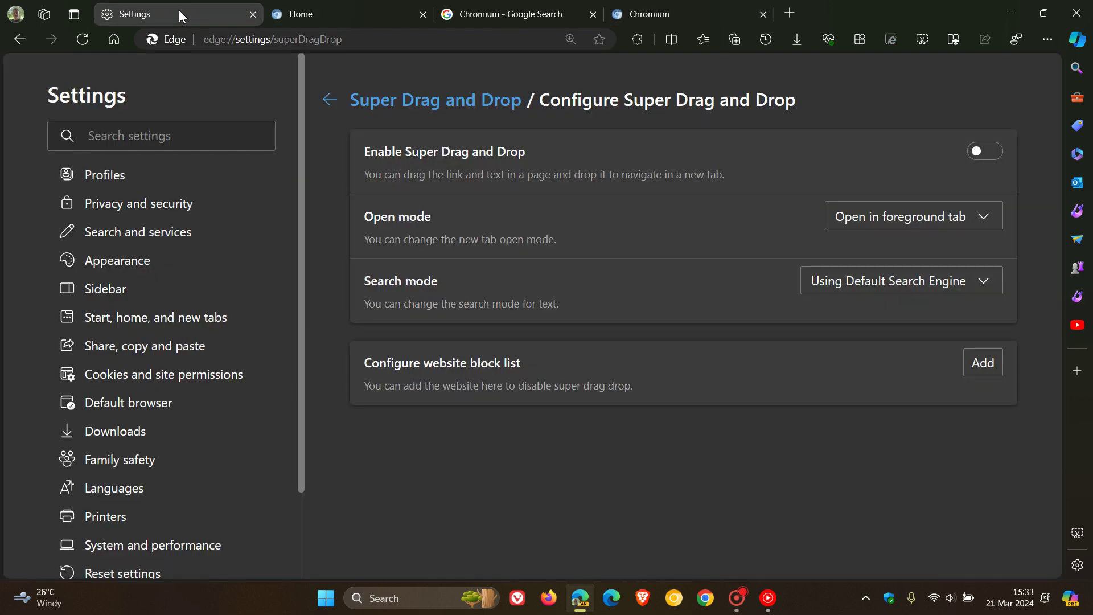
{"action": "left_click", "coordinate": [999, 151]}
{"action": "left_click", "coordinate": [864, 290]}
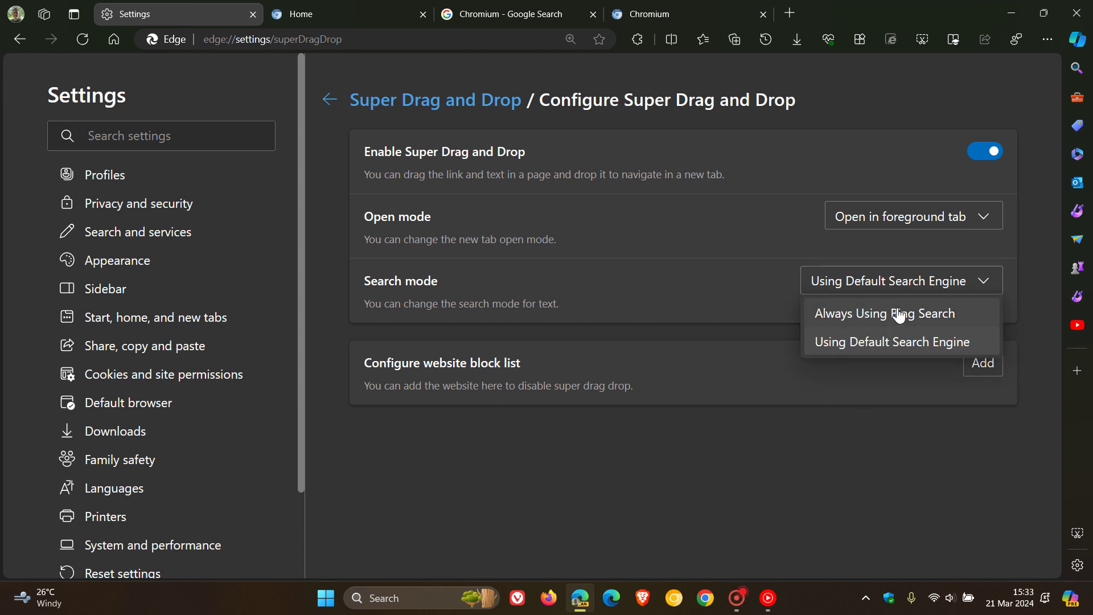
{"action": "left_click", "coordinate": [835, 456]}
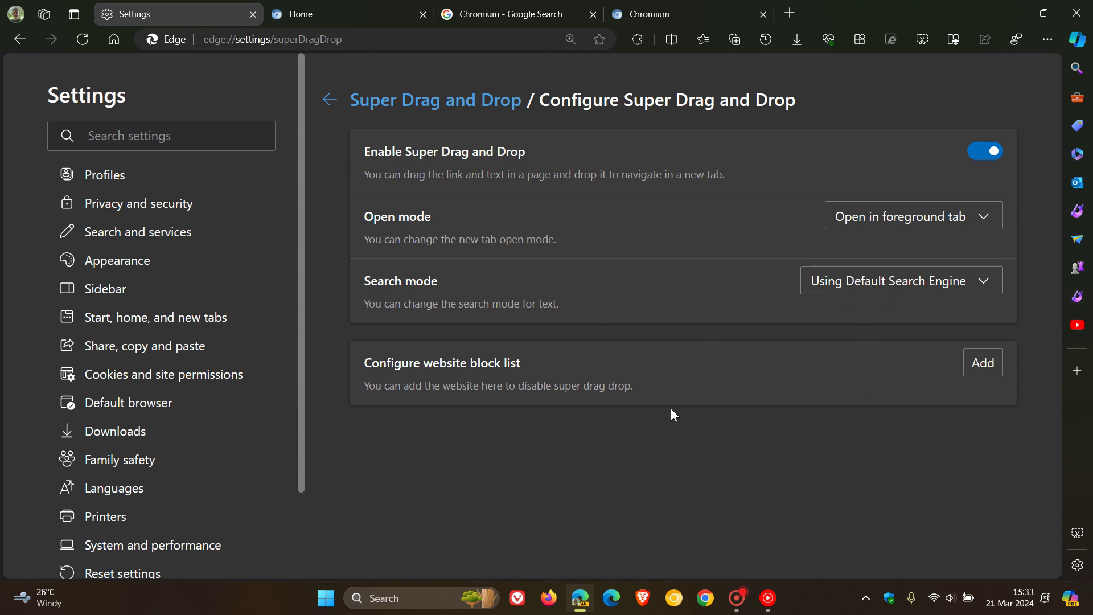
Step: Switch the Settings tab to the Microsoft Start home page via the Home button
{"action": "left_click", "coordinate": [115, 39]}
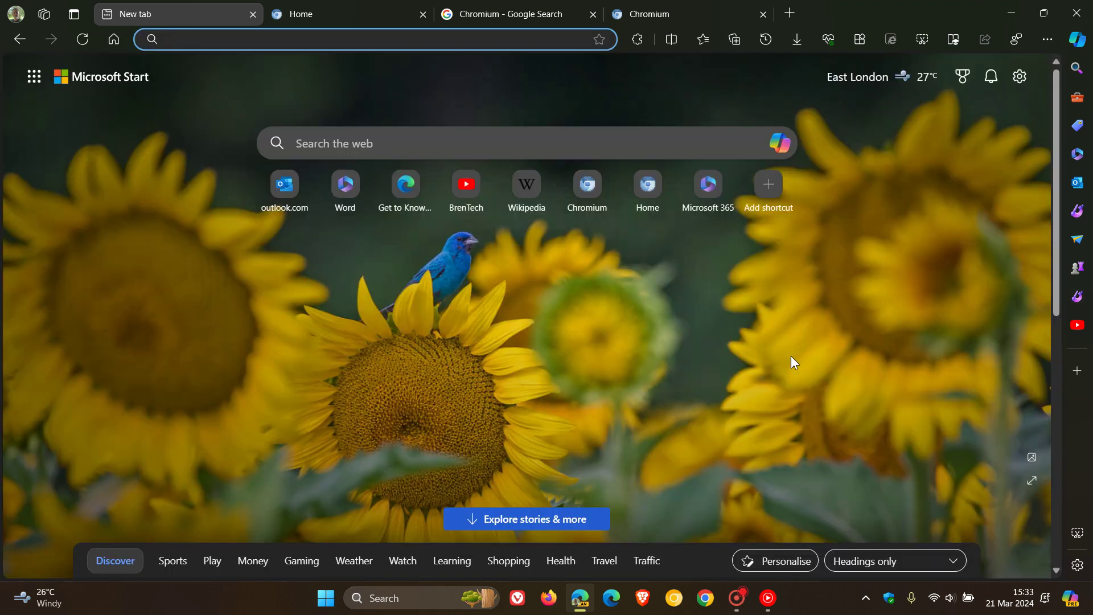